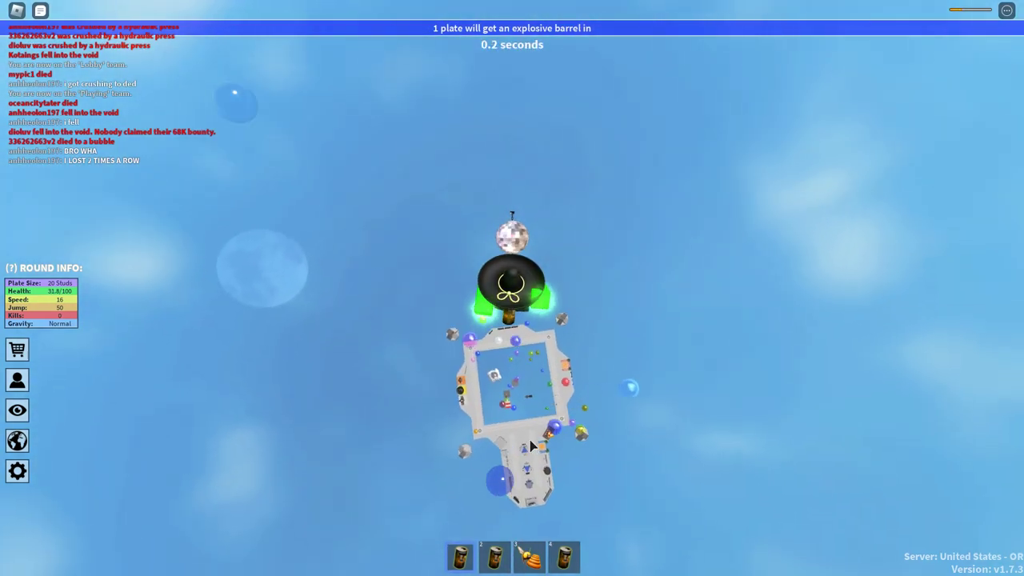
scroll(530, 445, "up", 5)
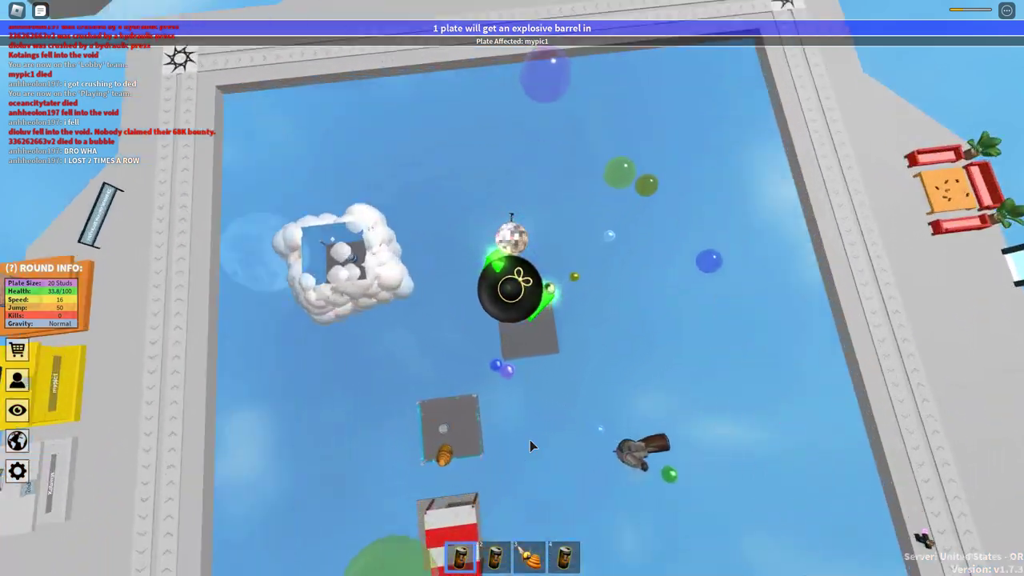
Dismiss the game menu and reopen the full inventory to get the beehive.
key("Escape")
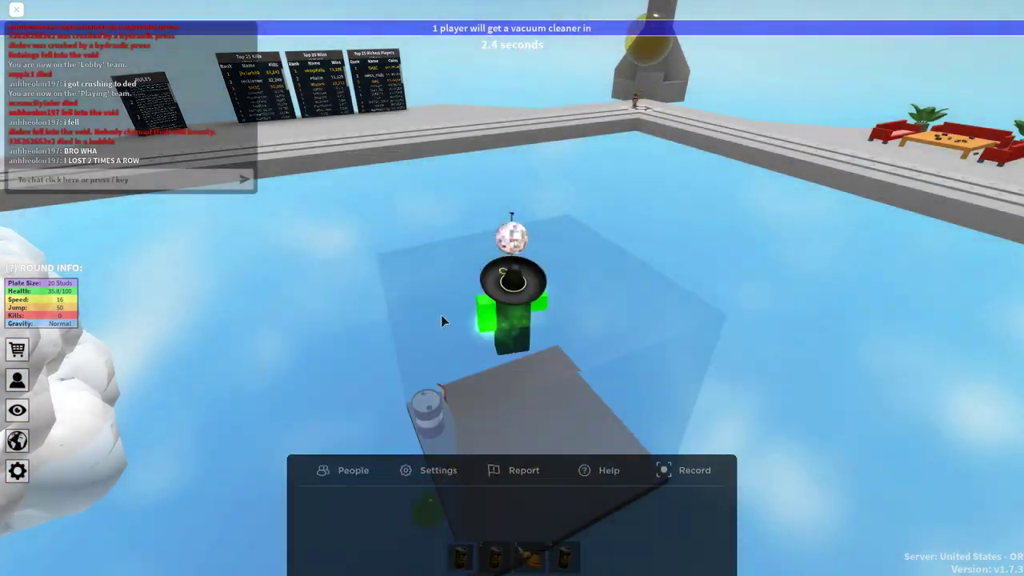
key("Escape")
key("grave")
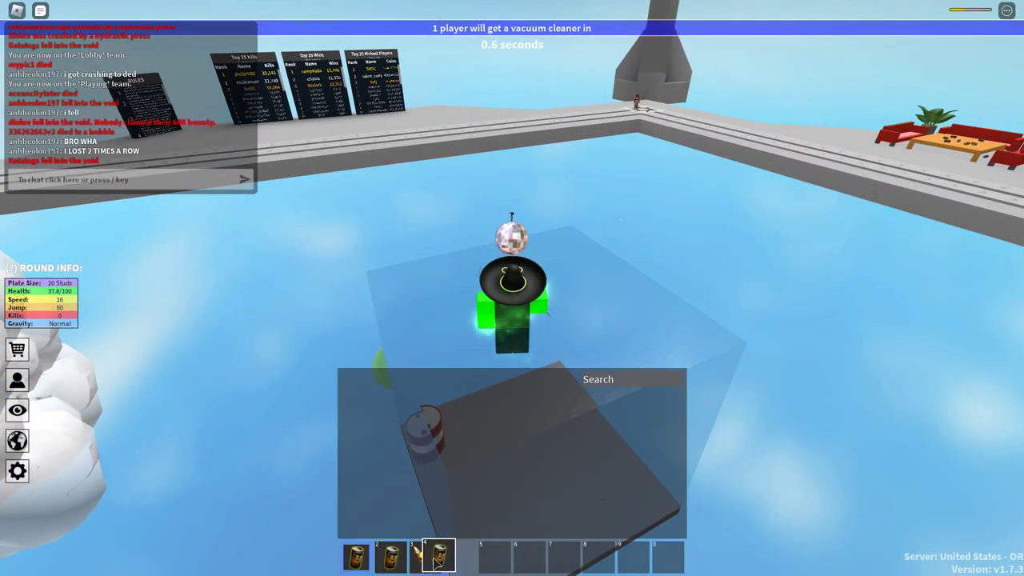
key("Escape")
key("Escape")
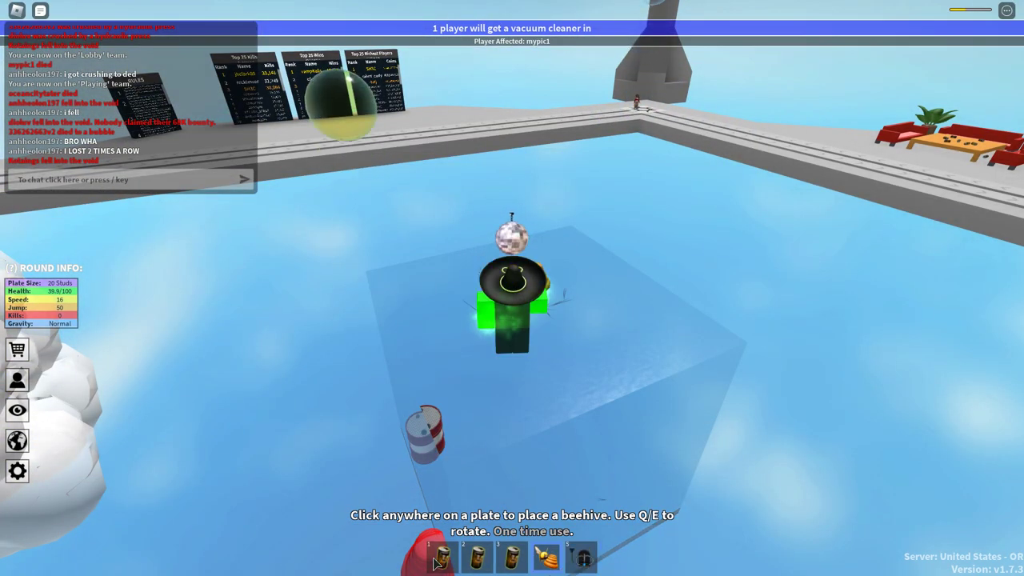
key("grave")
key("Escape")
key("Escape")
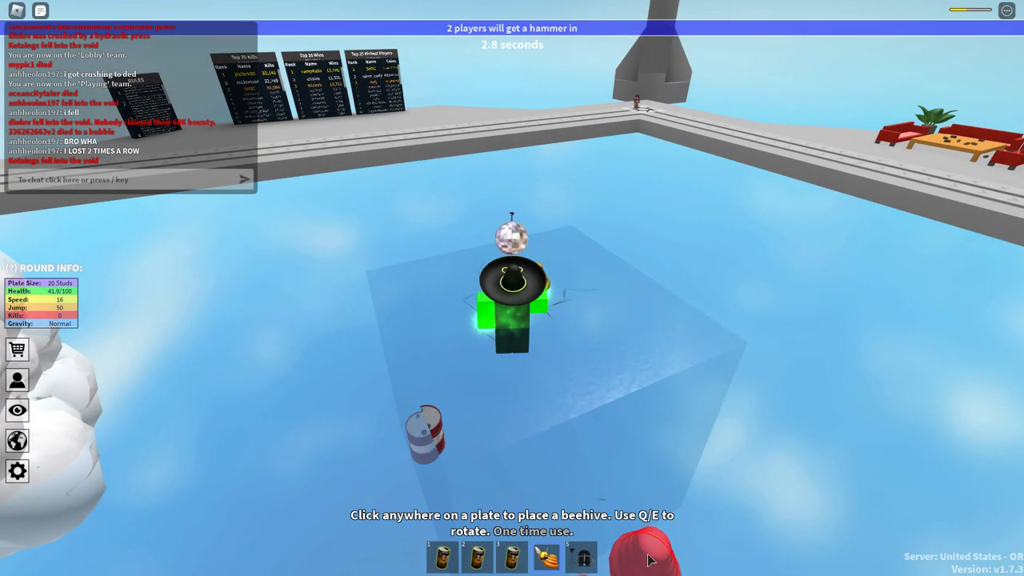
Place the beehive on the plate, then equip the vacuum cleaner from slot 5.
left_click(528, 340)
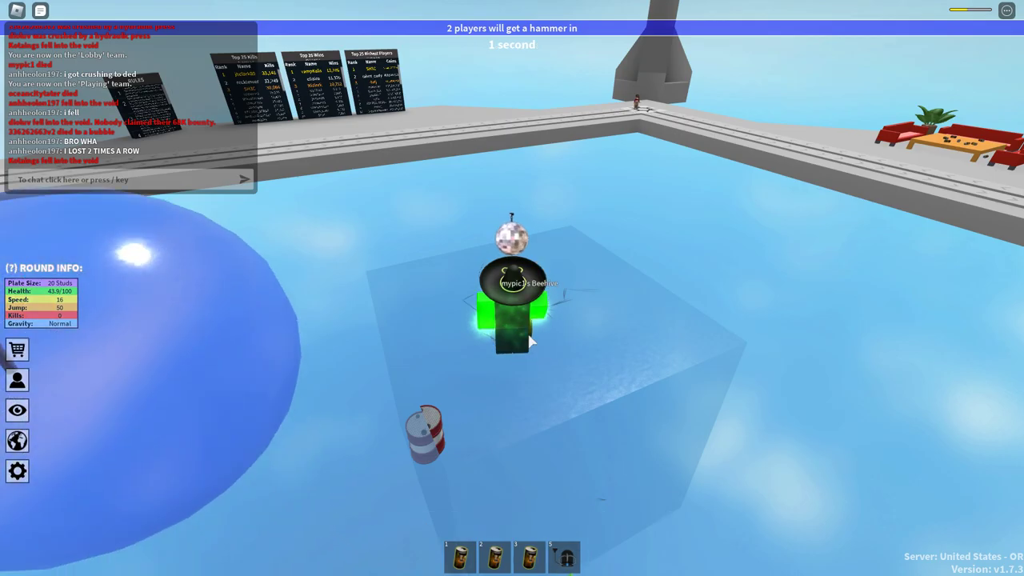
left_click_drag(528, 340, 596, 318)
key("Escape")
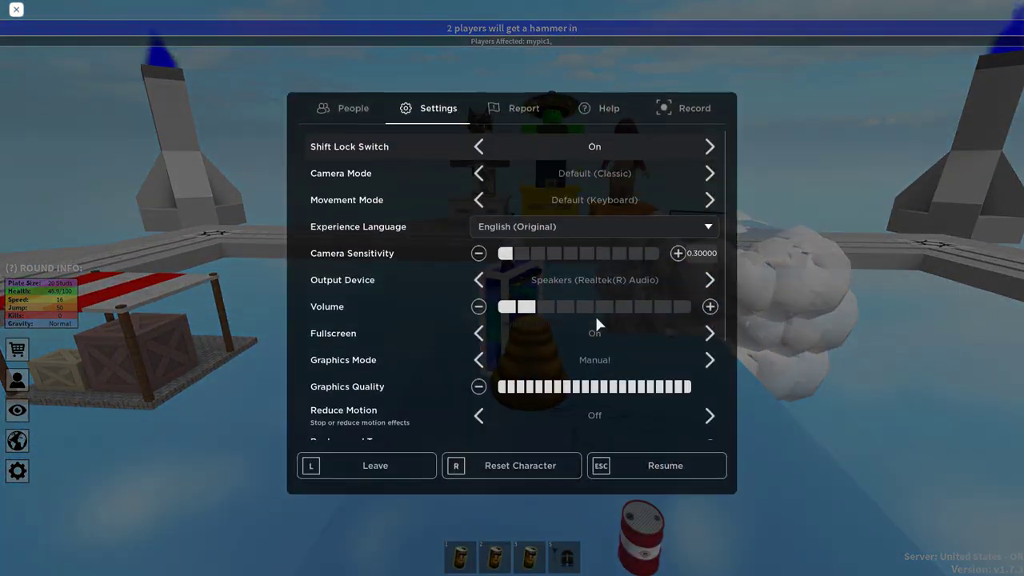
key("Escape")
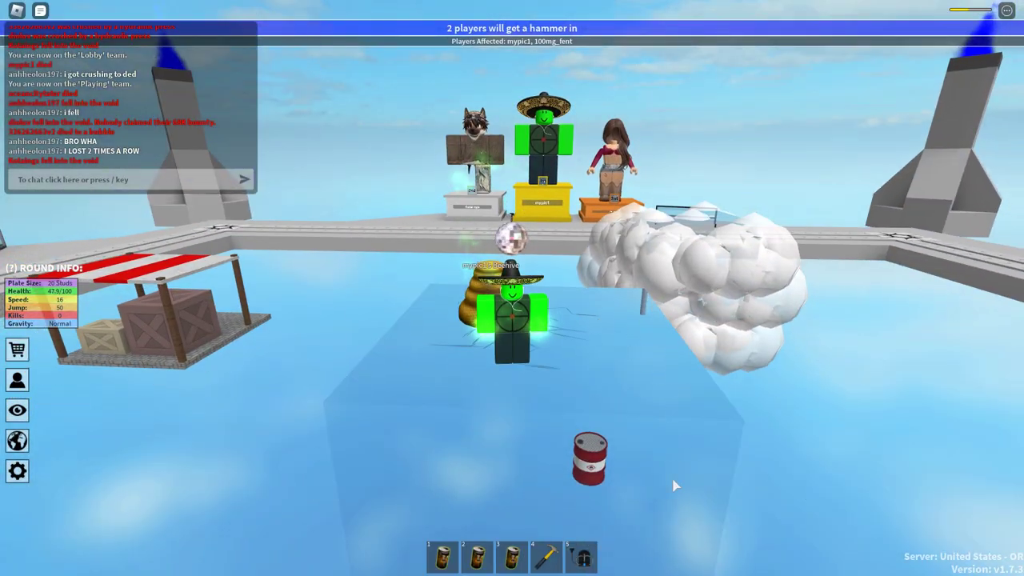
key("5")
mouse_move(596, 318)
left_mouse_down()
mouse_move(395, 139)
mouse_move(512, 240)
mouse_move(425, 298)
left_mouse_up()
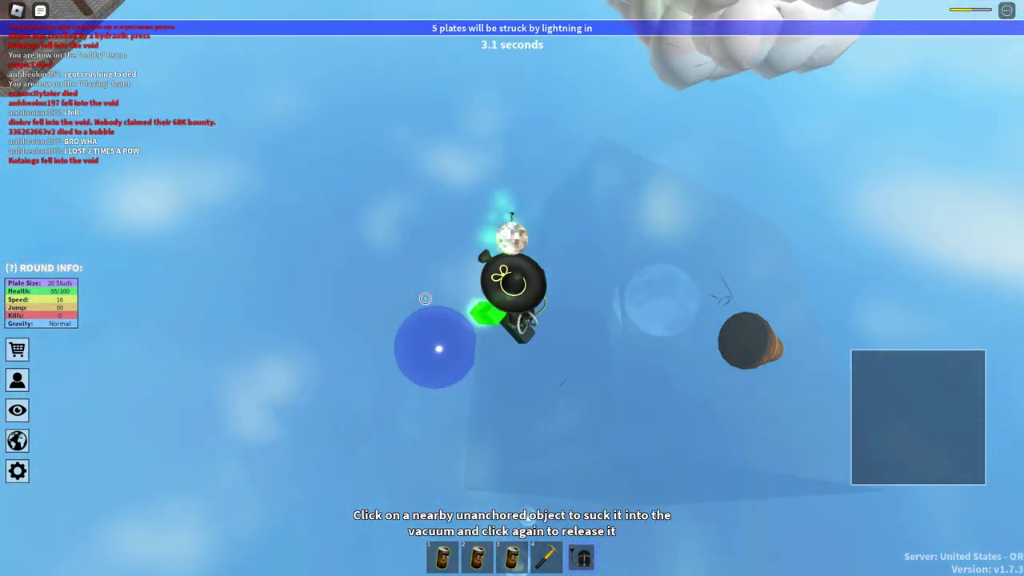
Vacuum up the blue ball, release the beehive, switch slots, and open the GeForce overlay.
left_click(425, 298)
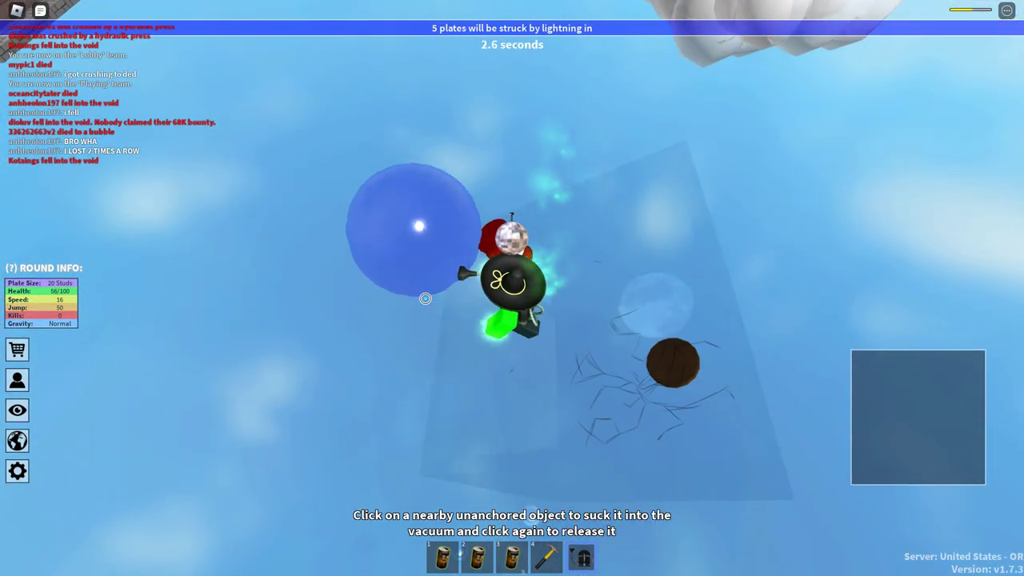
left_click_drag(425, 299, 425, 298)
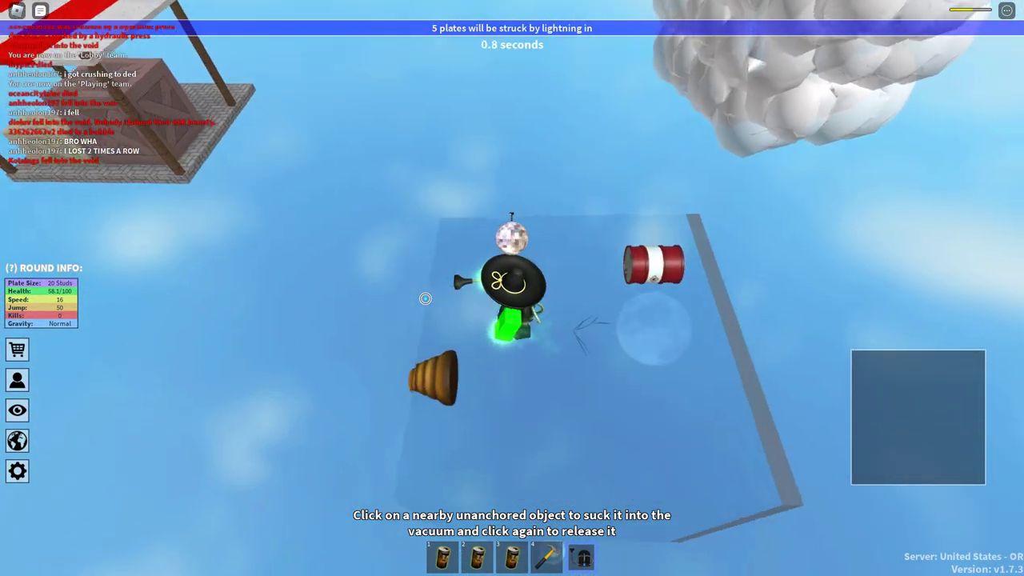
left_click(425, 298)
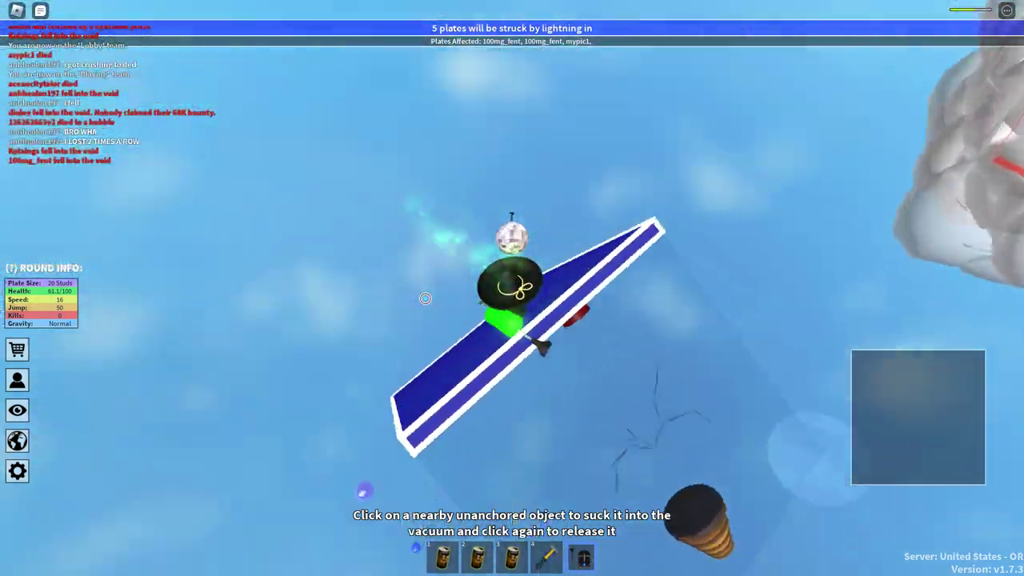
key("5")
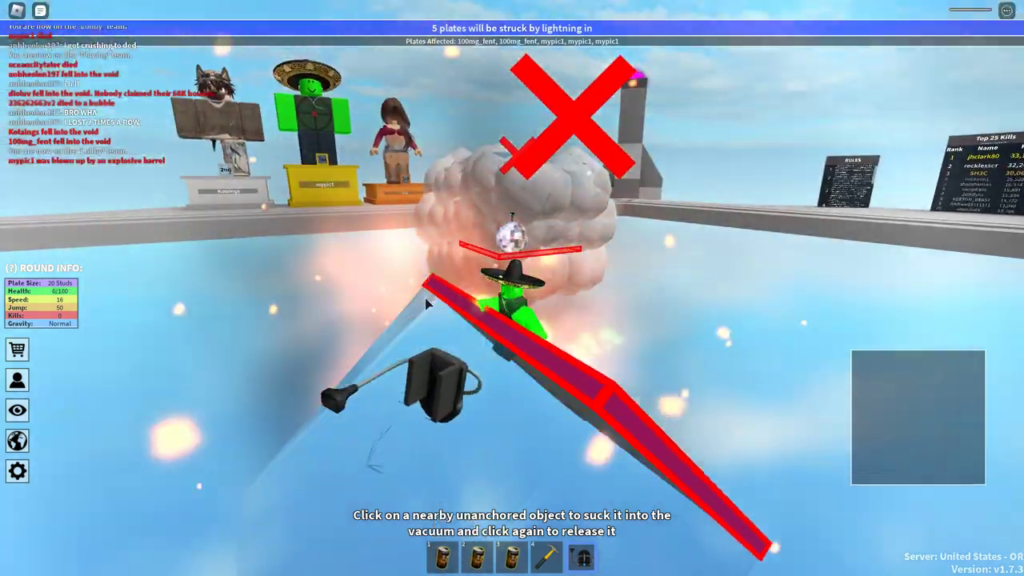
key("alt+z")
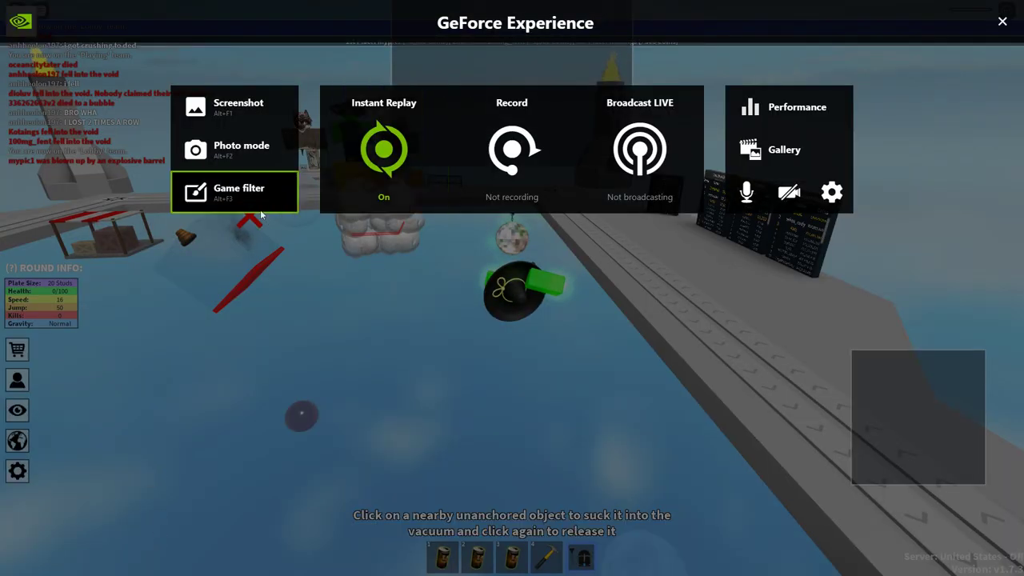